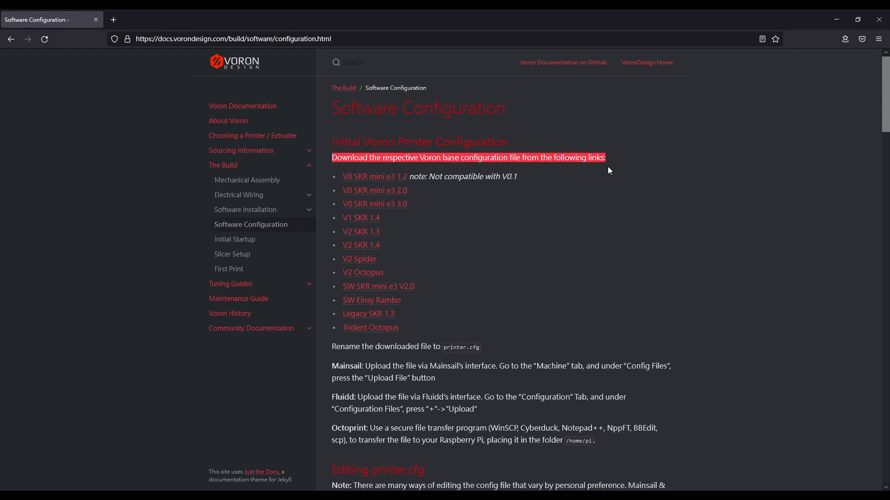
# Review the Voron base configuration download links, including V2 Octopus, and the instruction to rename the downloaded file to printer.cfg.
pyautogui.click(621, 192)
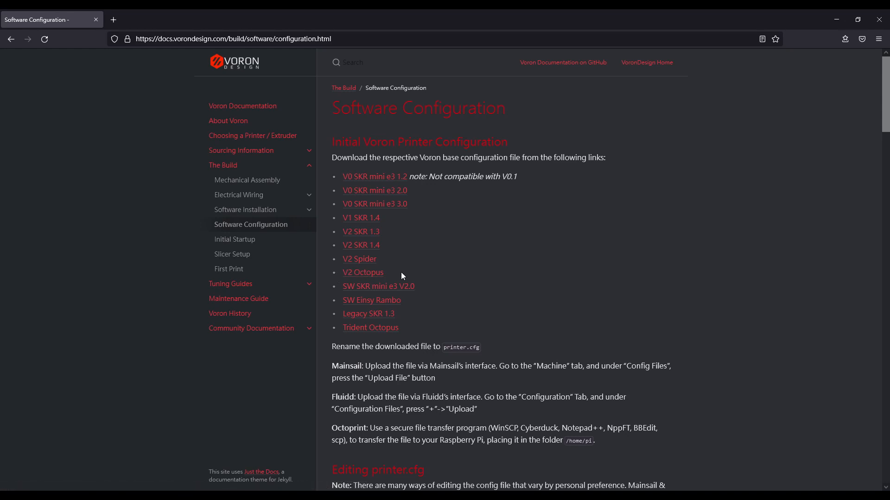
pyautogui.moveTo(401, 273); pyautogui.dragTo(338, 274)
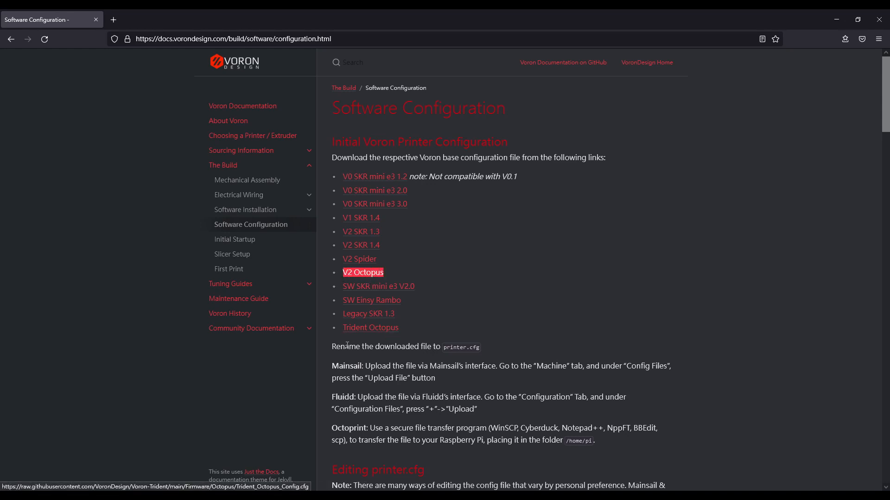
pyautogui.moveTo(331, 347); pyautogui.dragTo(463, 353)
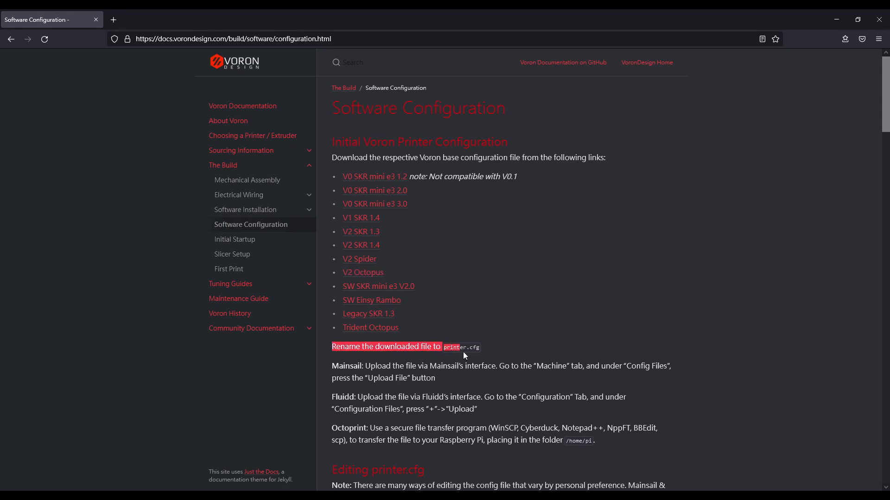
pyautogui.click(498, 346)
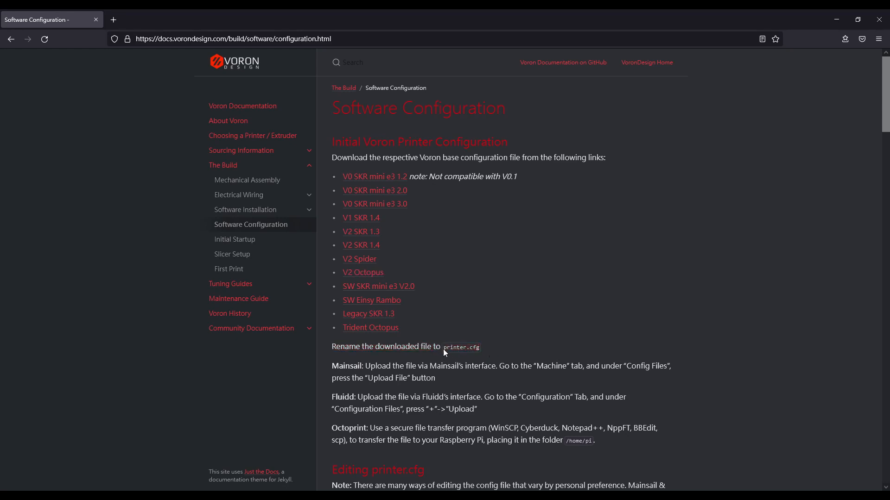
pyautogui.scroll(-2, 493, 344)
# Open the V2 Octopus base configuration file and select its entire text.
pyautogui.click(366, 224)
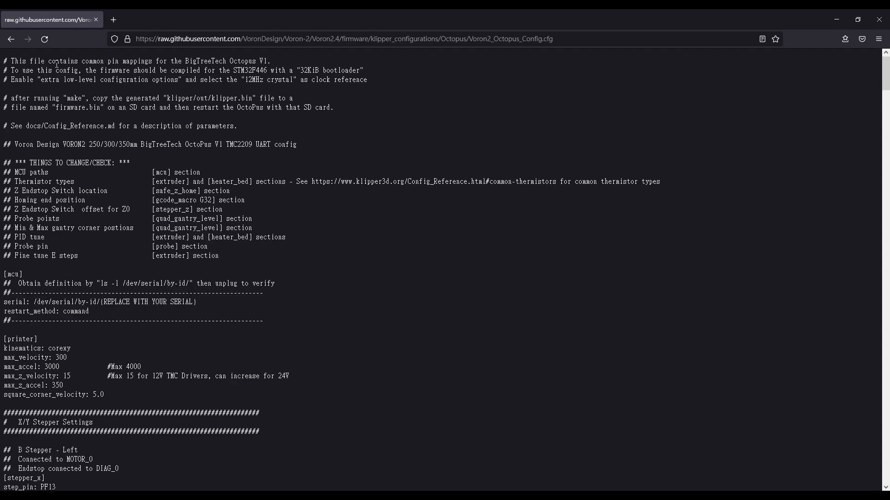
pyautogui.hotkey('ctrl', 'a')
pyautogui.scroll(-20, 123, 155)
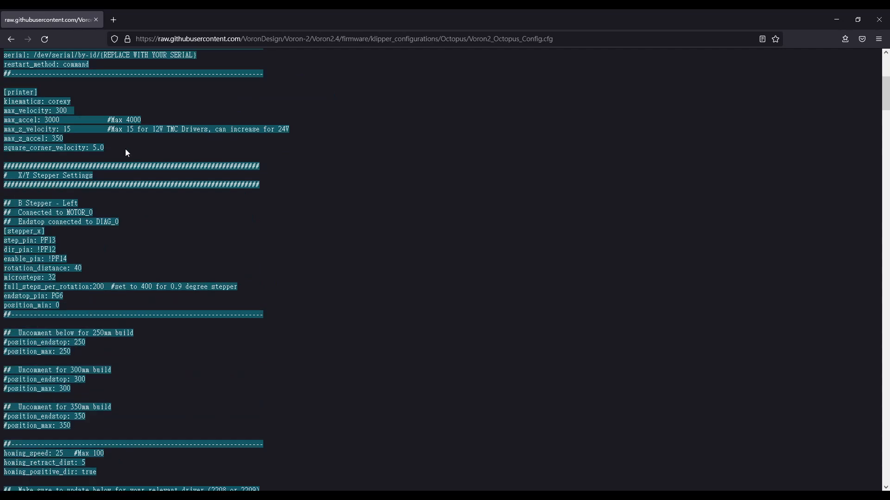
pyautogui.scroll(-20, 157, 169)
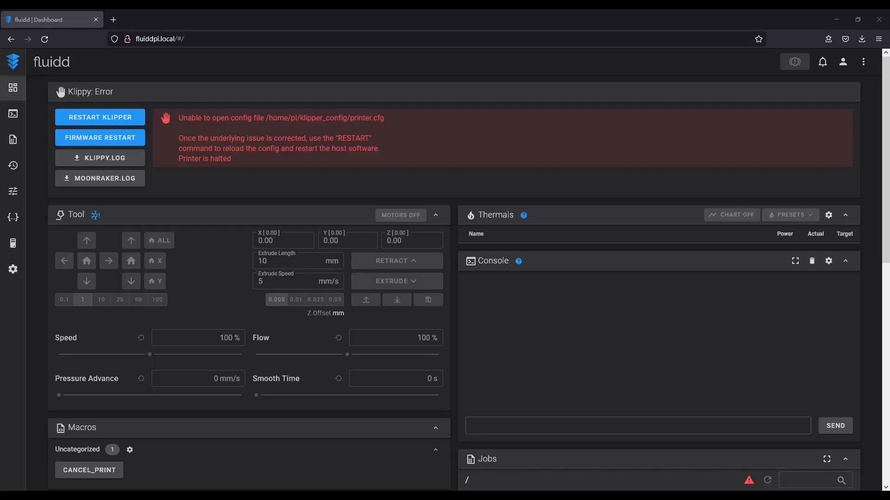
# Switch to Fluidd and upload printer.cfg to its configuration files.
pyautogui.click(13, 218)
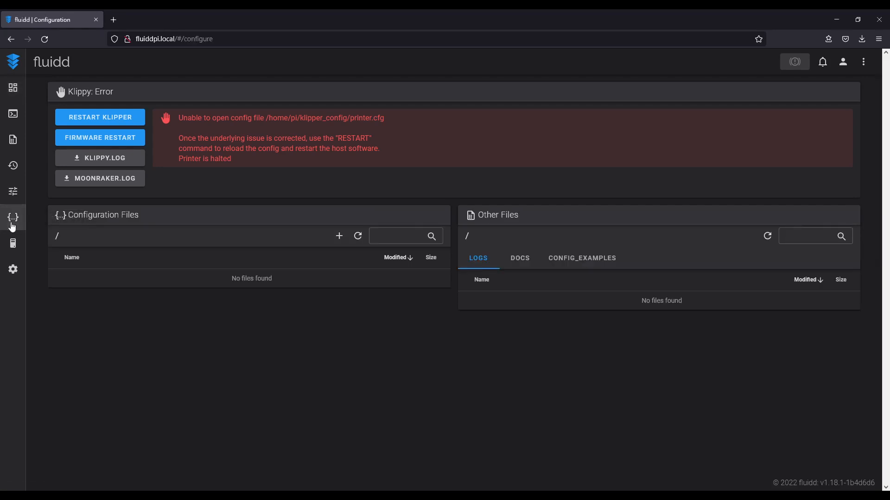
pyautogui.click(342, 236)
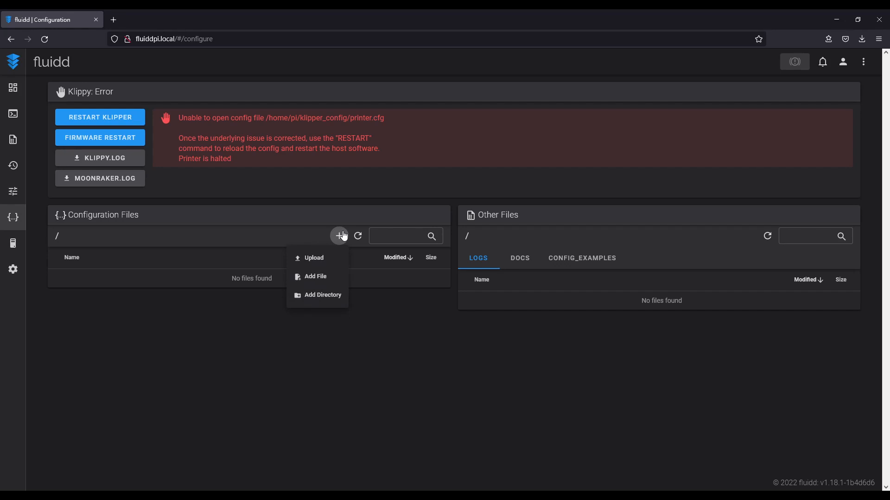
pyautogui.click(303, 257)
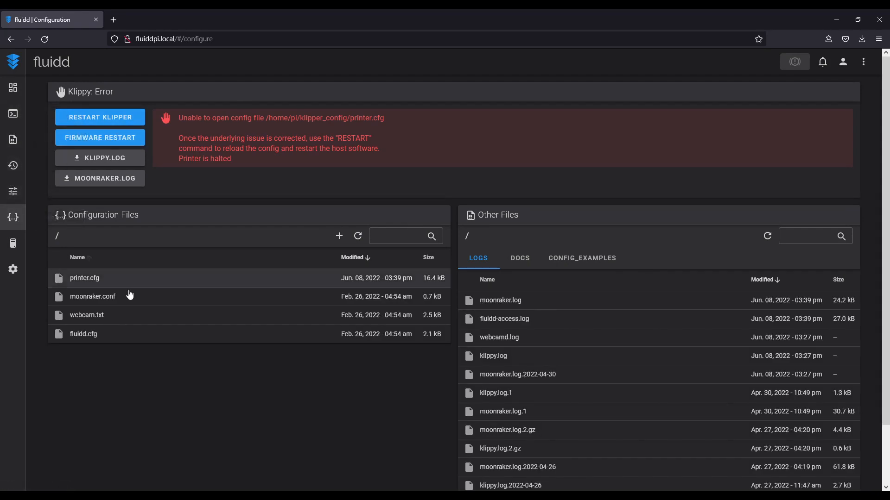
# Open the uploaded printer.cfg in the Fluidd editor.
pyautogui.scroll(-2, 132, 297)
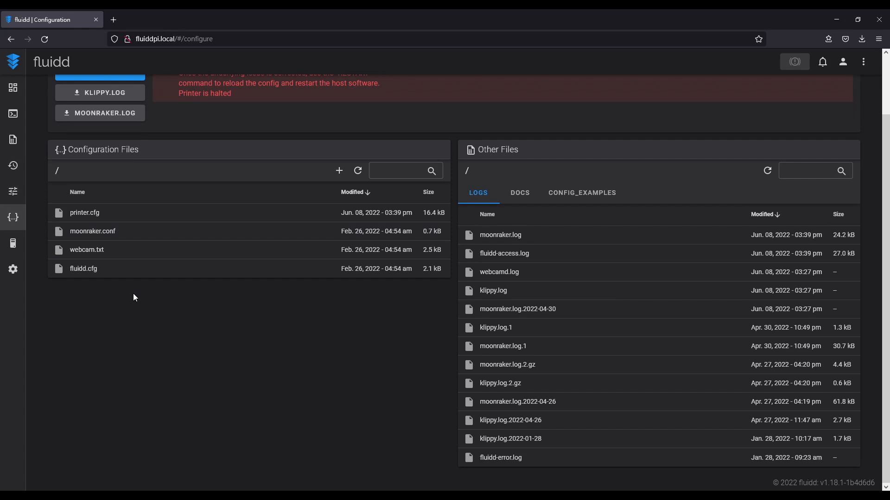
pyautogui.click(95, 213)
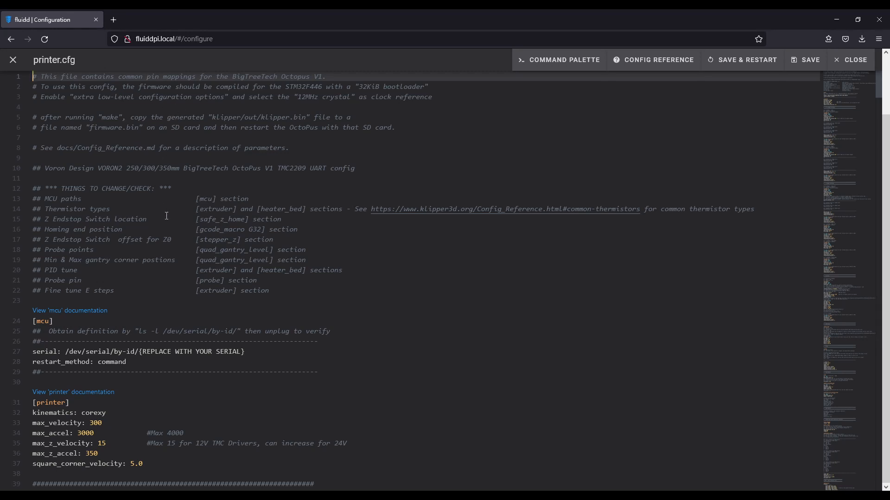
pyautogui.scroll(-5, 167, 216)
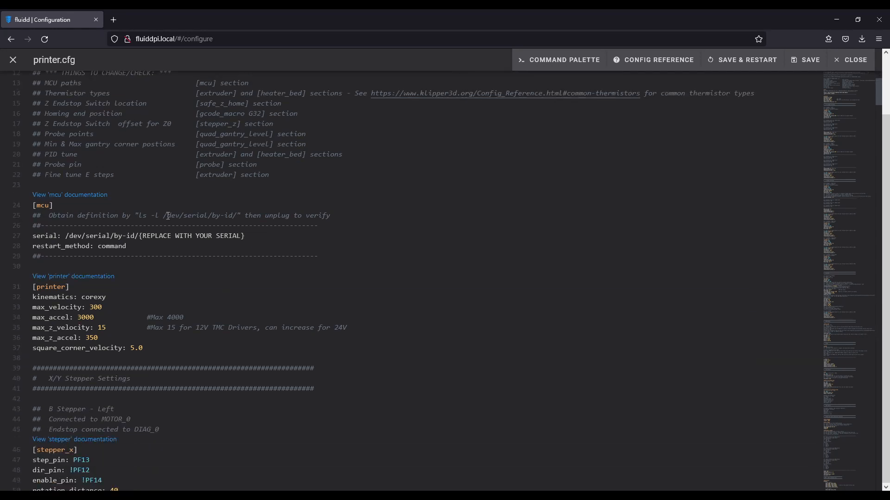
pyautogui.scroll(5, 169, 216)
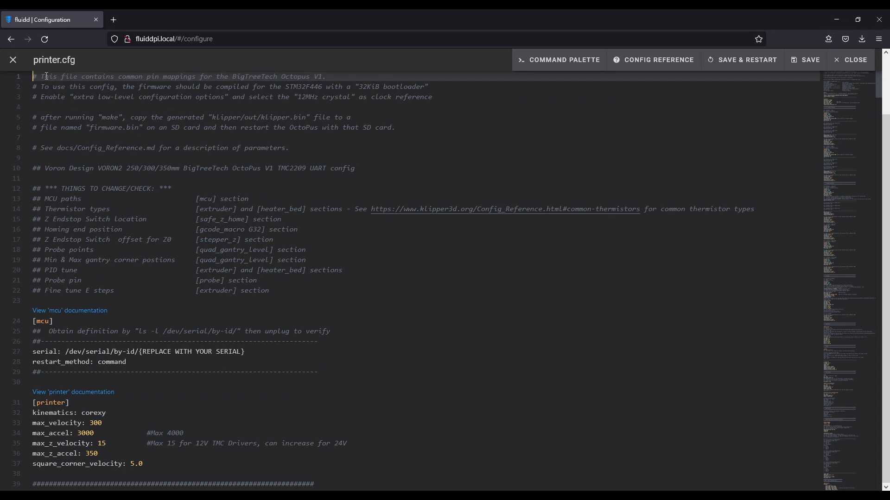
# Read the header comments of printer.cfg covering the Octopus board, bootloader and crystal options, firmware.bin copying and supported Voron build sizes.
pyautogui.moveTo(42, 74); pyautogui.dragTo(326, 78)
pyautogui.click(375, 86)
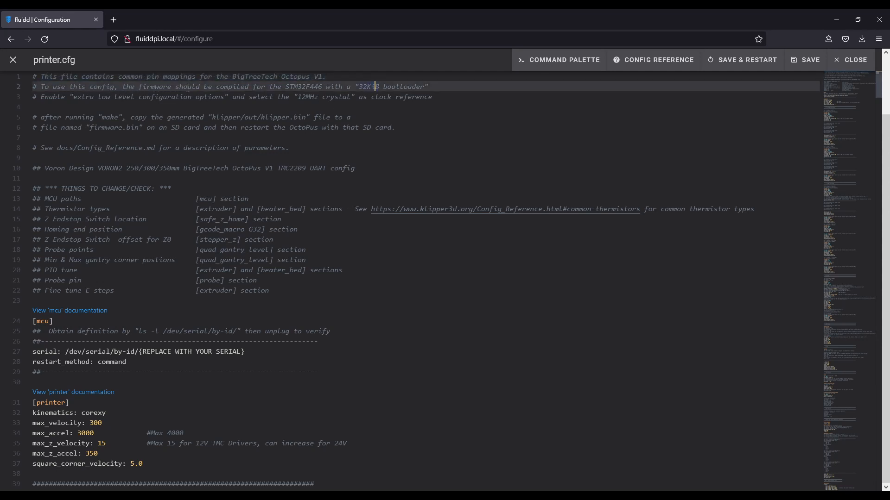
pyautogui.moveTo(287, 86); pyautogui.dragTo(425, 87)
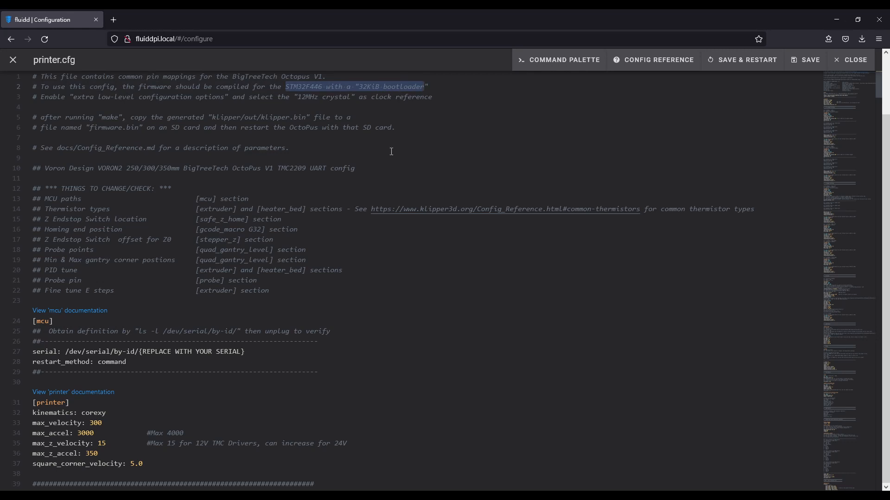
pyautogui.moveTo(70, 97); pyautogui.dragTo(436, 103)
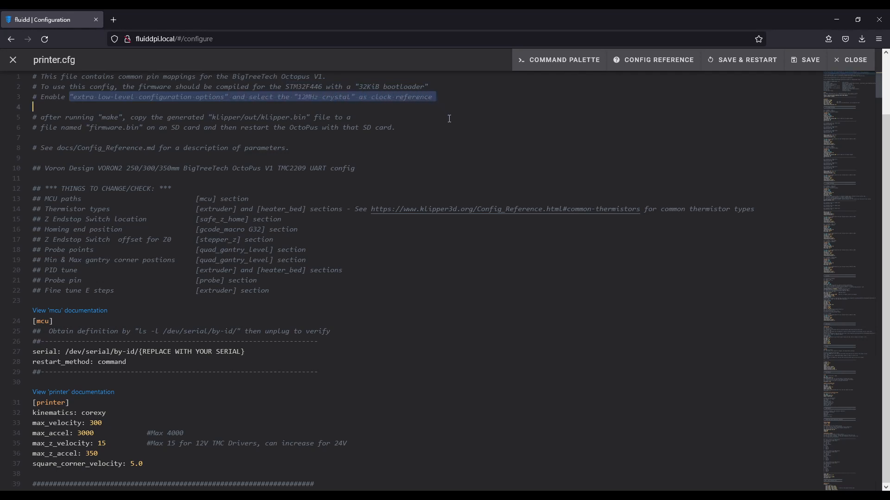
pyautogui.click(49, 117)
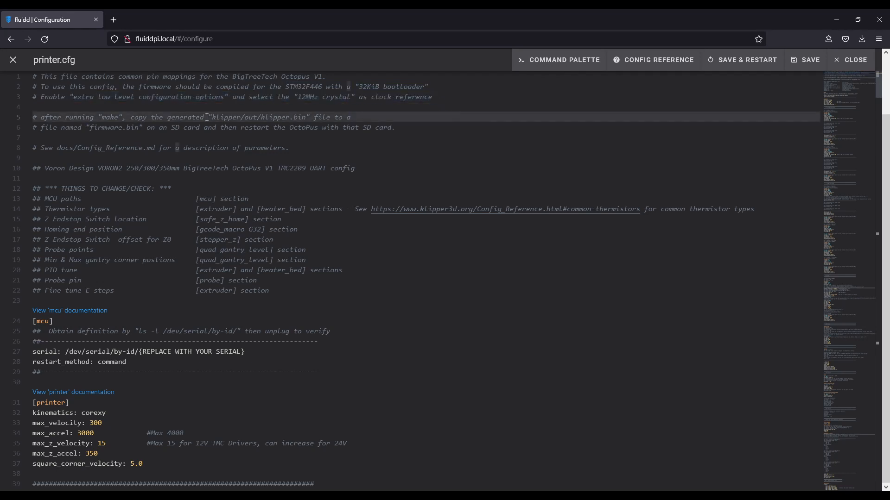
pyautogui.moveTo(41, 117); pyautogui.dragTo(403, 133)
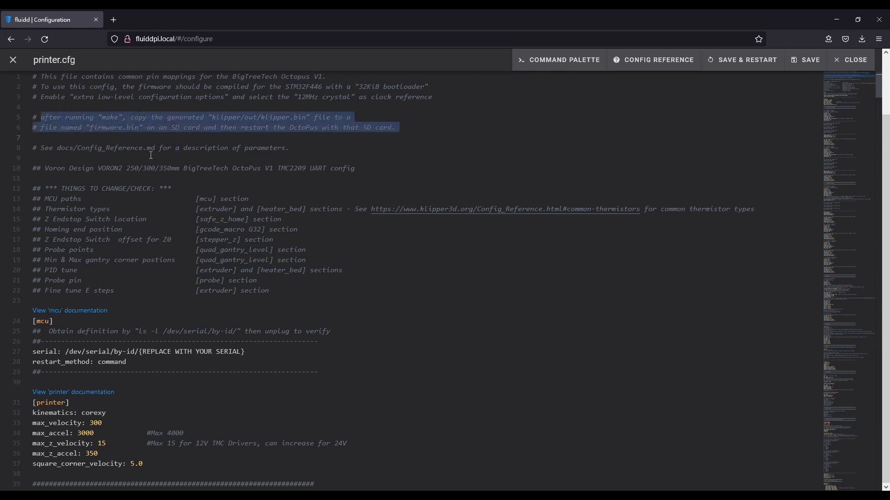
pyautogui.moveTo(41, 148); pyautogui.dragTo(334, 148)
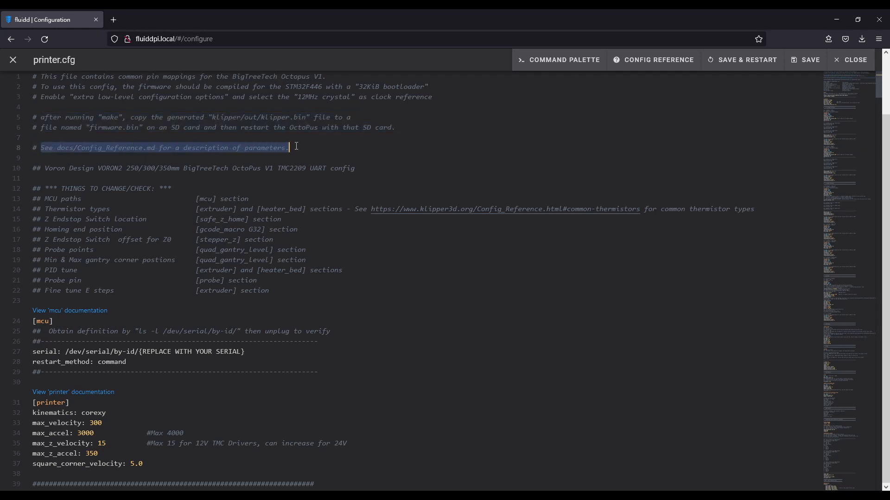
pyautogui.click(335, 149)
pyautogui.moveTo(46, 168); pyautogui.dragTo(357, 169)
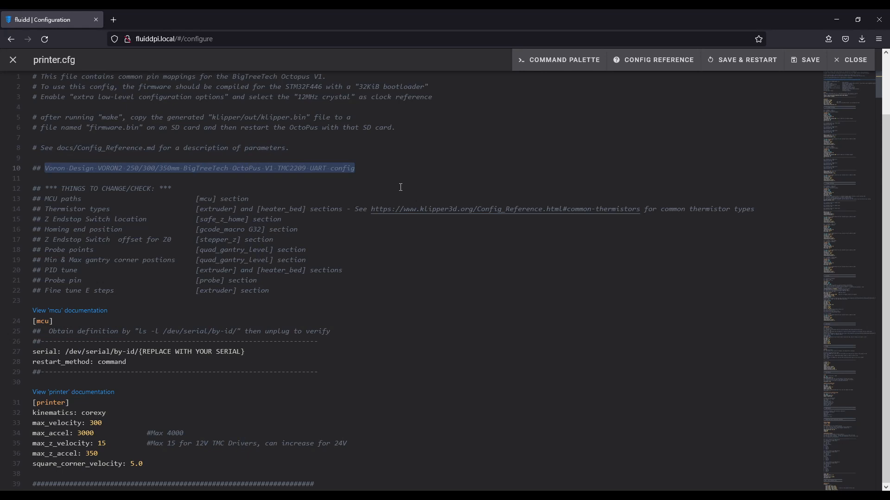
pyautogui.click(401, 187)
# Go through the THINGS TO CHANGE/CHECK list from MCU paths to fine-tuning E steps, undoing any accidental text move.
pyautogui.moveTo(45, 188); pyautogui.dragTo(249, 200)
pyautogui.moveTo(45, 209); pyautogui.dragTo(349, 210)
pyautogui.click(328, 260)
pyautogui.moveTo(45, 219); pyautogui.dragTo(284, 222)
pyautogui.moveTo(45, 230); pyautogui.dragTo(274, 240)
pyautogui.moveTo(42, 251); pyautogui.dragTo(307, 250)
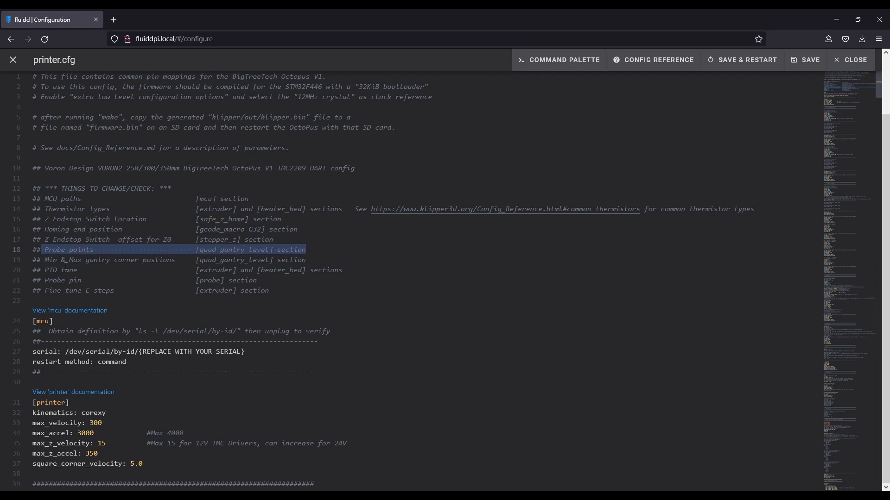
pyautogui.moveTo(44, 261); pyautogui.dragTo(346, 265)
pyautogui.moveTo(45, 281); pyautogui.dragTo(221, 292)
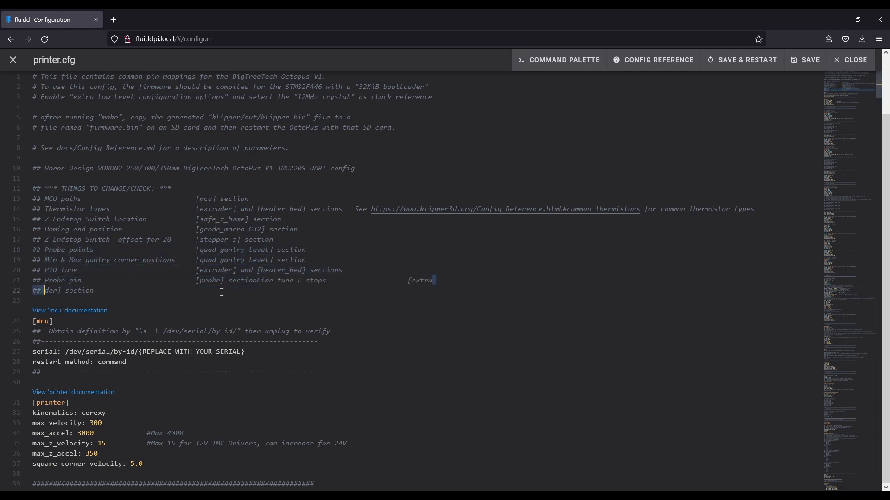
pyautogui.hotkey('ctrl', 'z')
pyautogui.moveTo(44, 292); pyautogui.dragTo(288, 293)
pyautogui.click(288, 293)
# Examine the [mcu] section's instruction for obtaining the serial definition, along with its serial and restart_method lines.
pyautogui.scroll(-1, 160, 292)
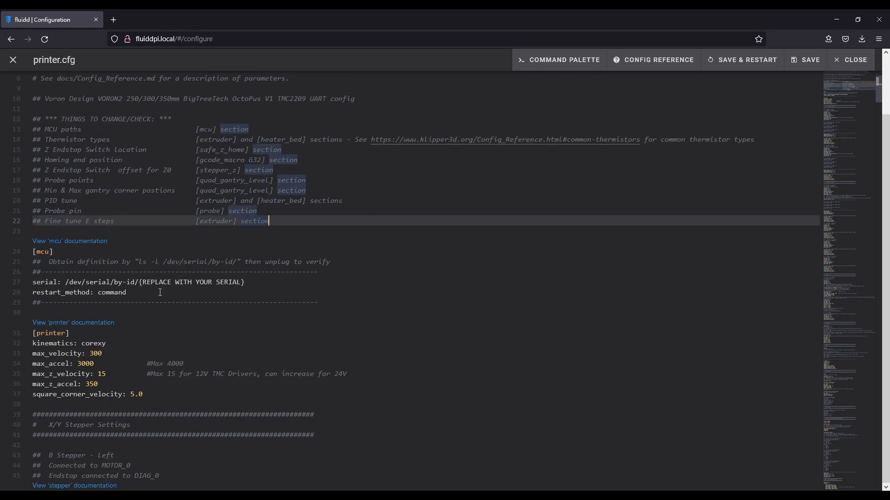
pyautogui.scroll(-1, 160, 292)
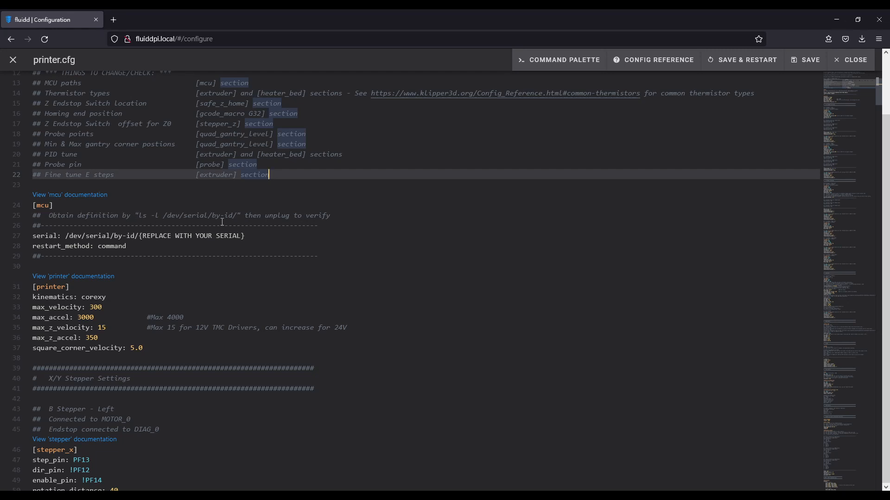
pyautogui.moveTo(49, 216); pyautogui.dragTo(334, 212)
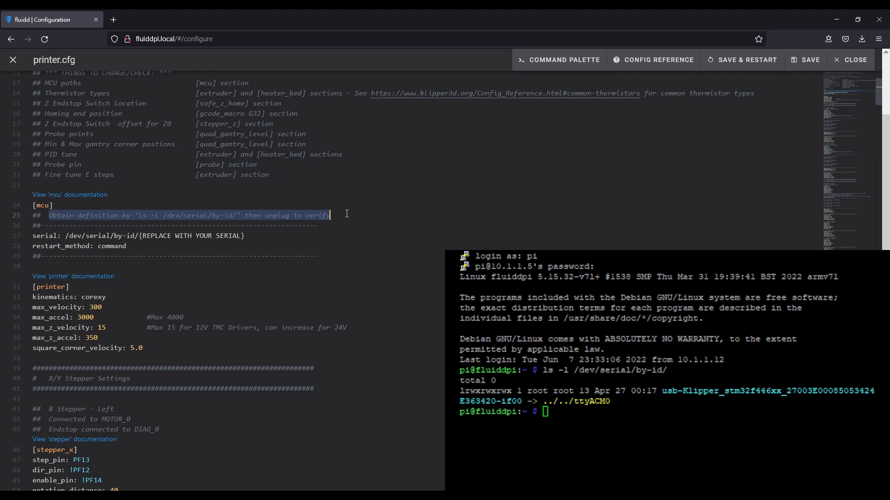
pyautogui.click(345, 214)
pyautogui.click(108, 238)
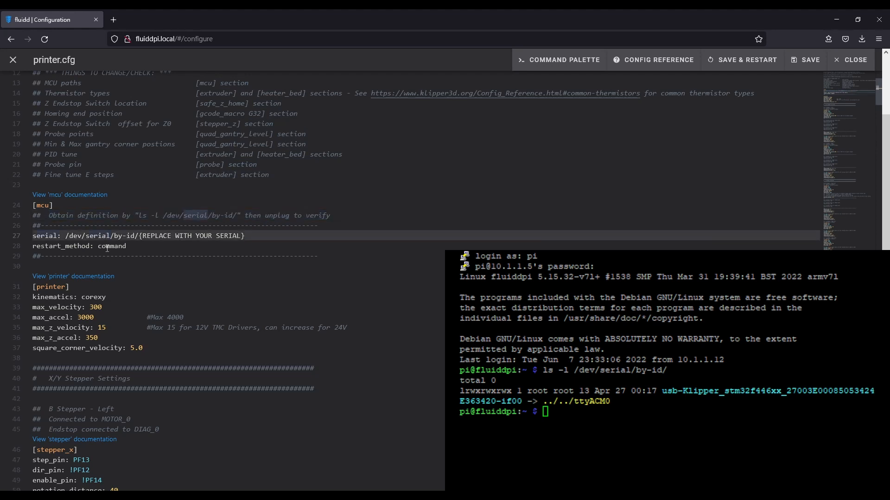
pyautogui.doubleClick(111, 246)
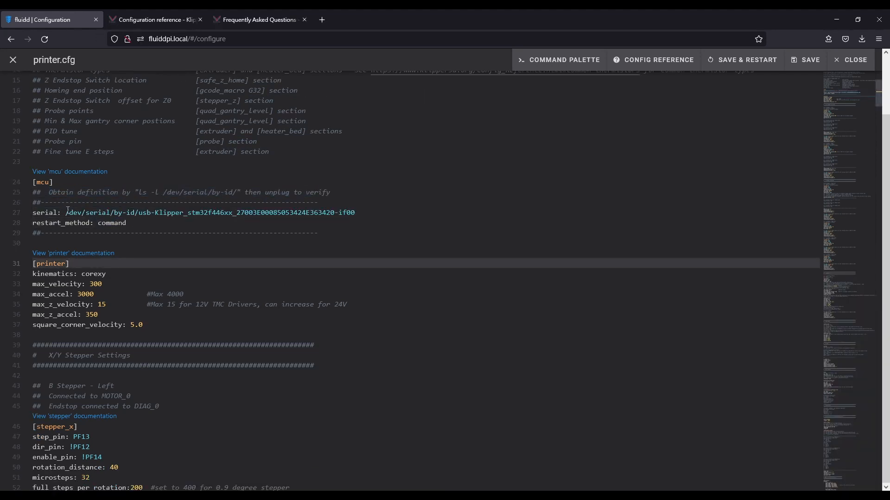
# Review the serial path on the [mcu] serial line and read the serial parameter's description in the Klipper configuration reference.
pyautogui.moveTo(65, 213); pyautogui.dragTo(359, 214)
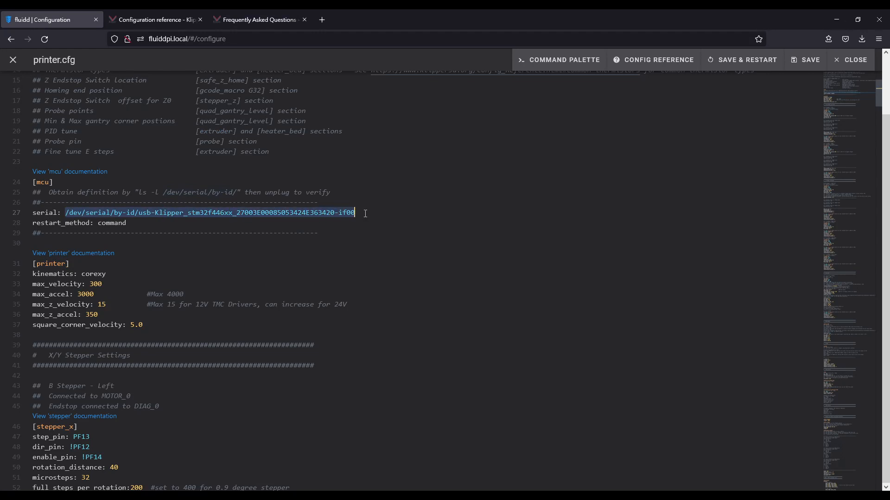
pyautogui.click(364, 228)
pyautogui.click(160, 20)
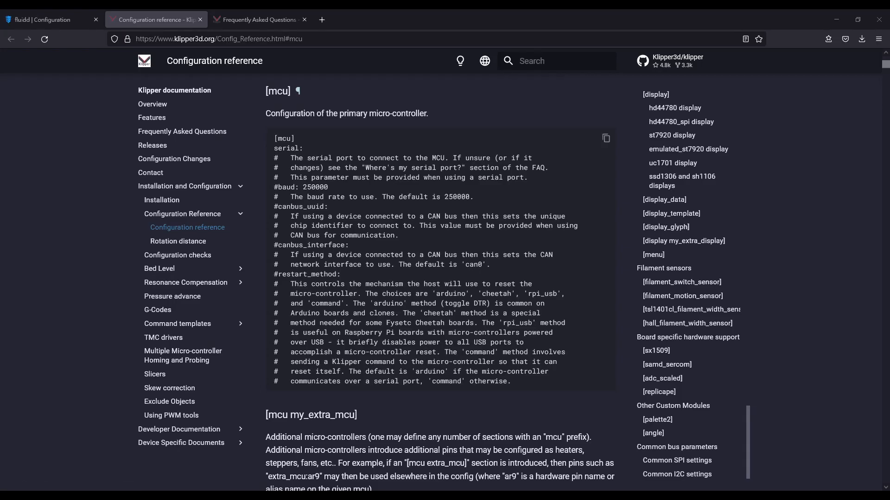
pyautogui.moveTo(287, 158); pyautogui.dragTo(529, 177)
# Read the "Where's my serial port?" section of the Klipper FAQ, including the example path and the example [mcu] serial line.
pyautogui.click(253, 20)
pyautogui.scroll(2, 388, 185)
pyautogui.scroll(2, 387, 184)
pyautogui.moveTo(266, 94); pyautogui.dragTo(387, 93)
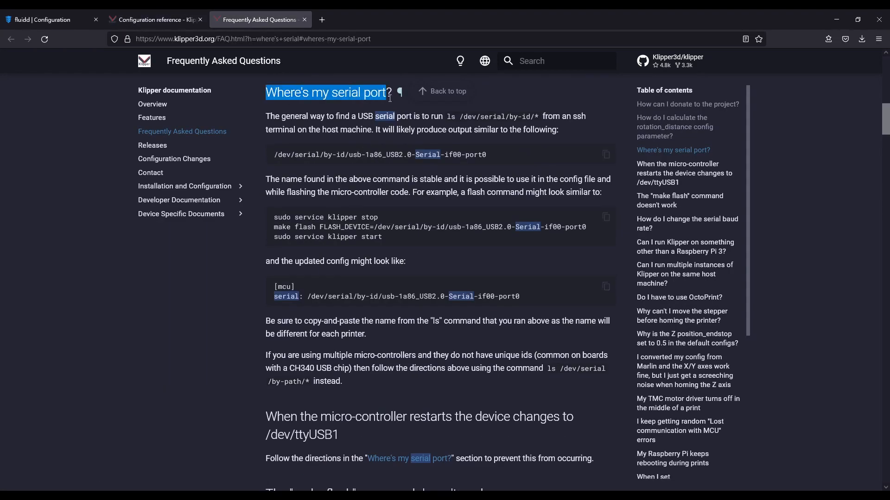
pyautogui.moveTo(266, 116); pyautogui.dragTo(589, 130)
pyautogui.moveTo(274, 155); pyautogui.dragTo(503, 155)
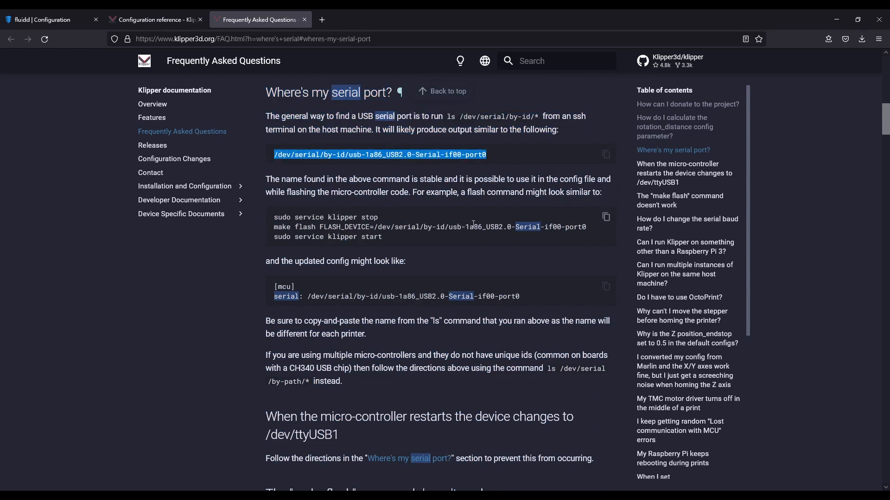
pyautogui.moveTo(273, 297); pyautogui.dragTo(522, 299)
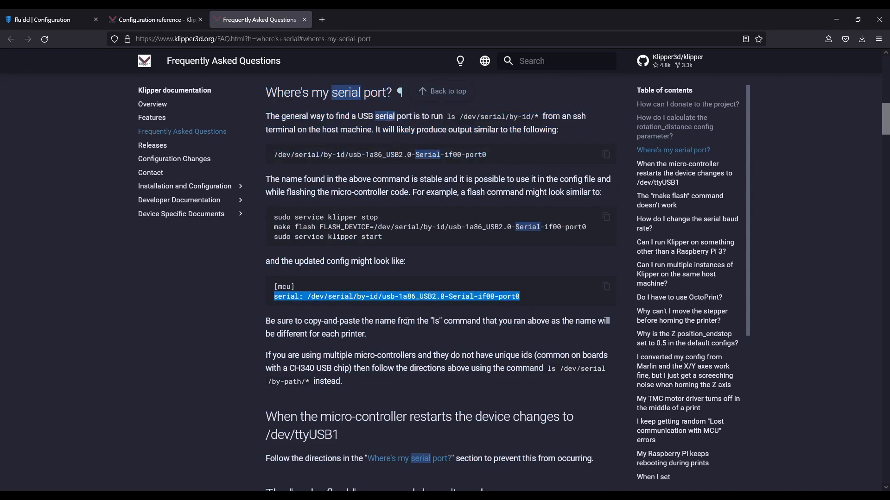
# Return to printer.cfg in Fluidd and review the [printer] section's kinematics, velocity and acceleration limits, and square_corner_velocity.
pyautogui.click(51, 19)
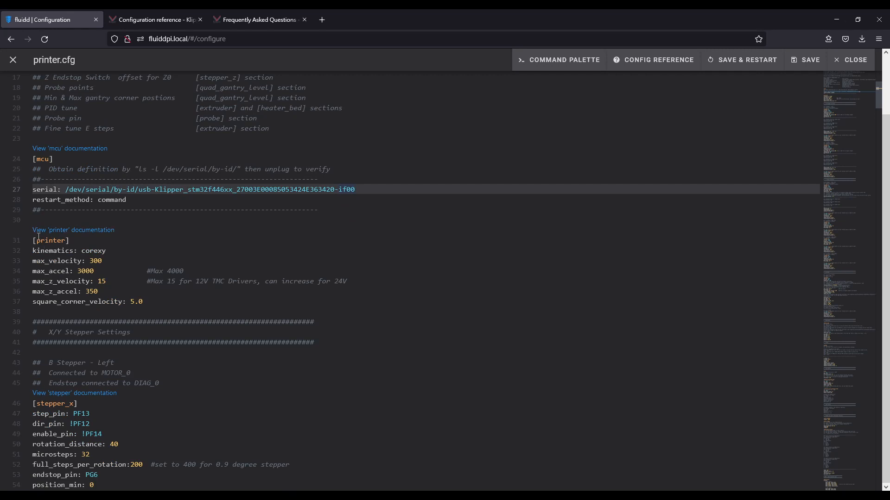
pyautogui.moveTo(34, 251); pyautogui.dragTo(120, 254)
pyautogui.click(119, 254)
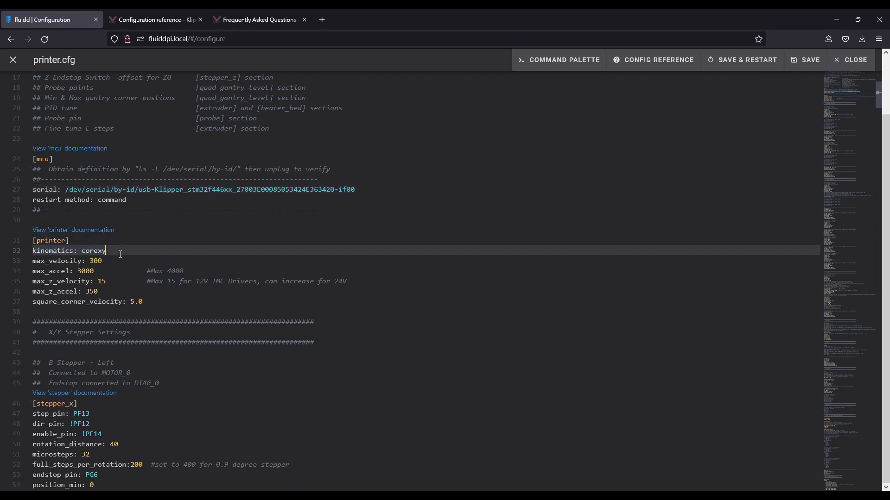
pyautogui.scroll(-1, 119, 255)
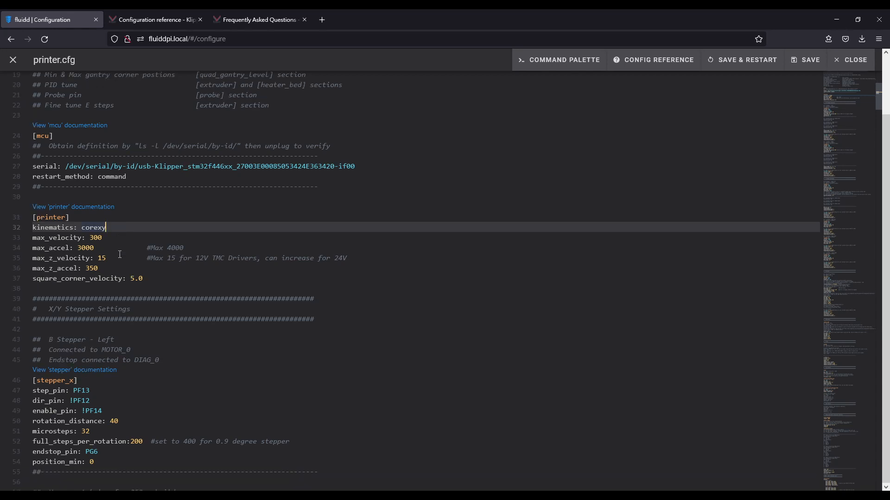
pyautogui.scroll(-1, 119, 254)
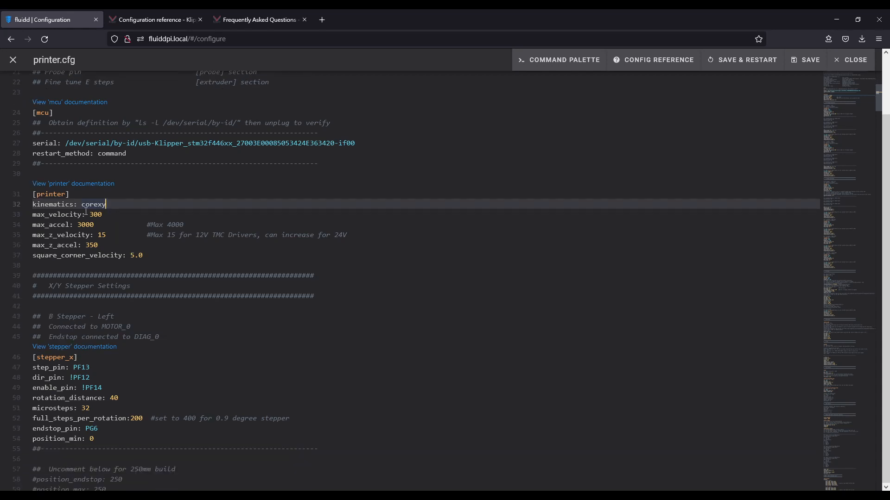
pyautogui.press('Down')
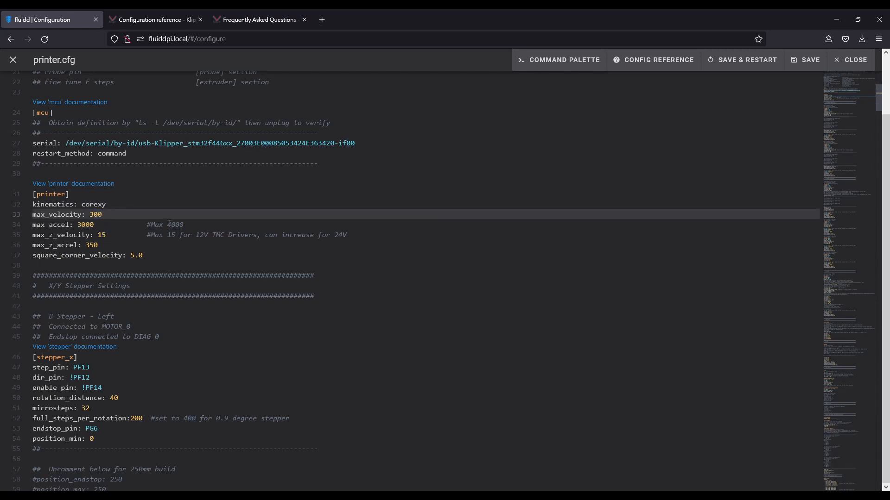
pyautogui.click(83, 226)
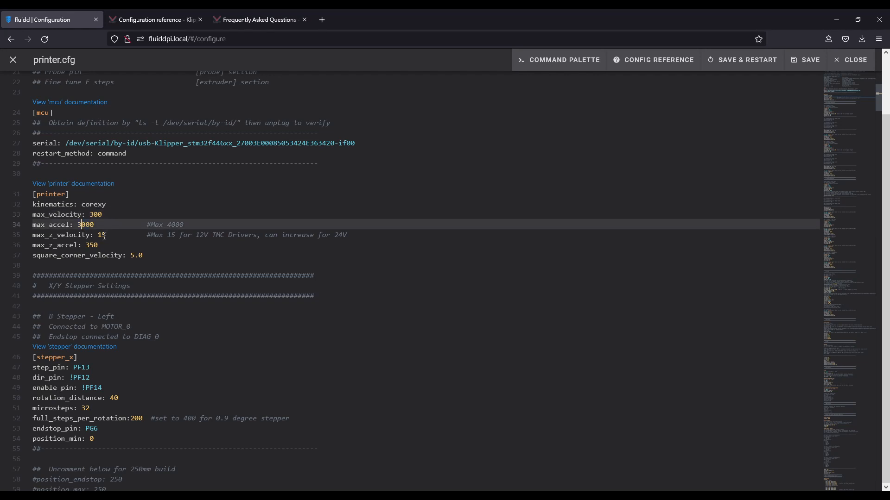
pyautogui.click(105, 236)
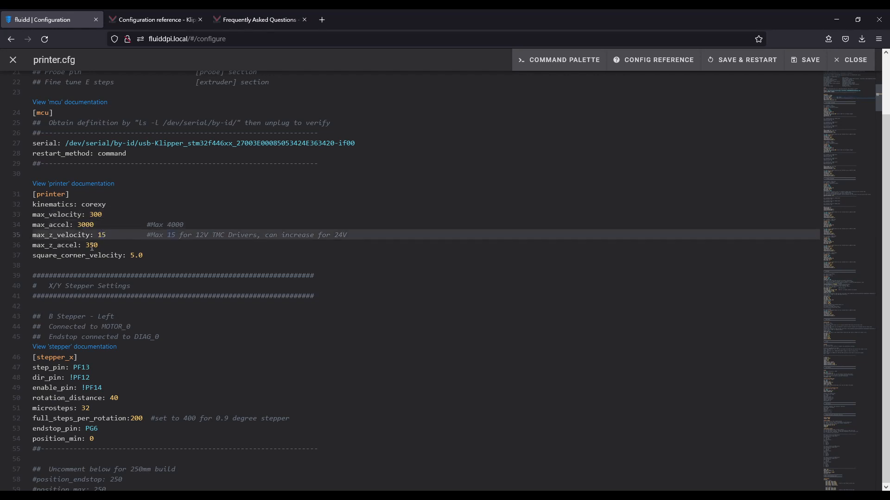
pyautogui.click(90, 246)
pyautogui.click(119, 255)
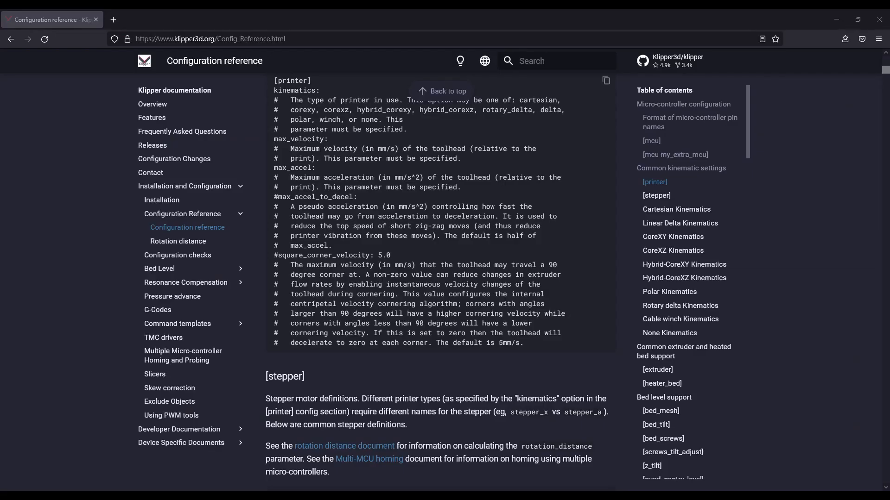
# Read the square_corner_velocity description under [printer] in the Klipper configuration reference, from its definition through its default.
pyautogui.moveTo(278, 255); pyautogui.dragTo(394, 256)
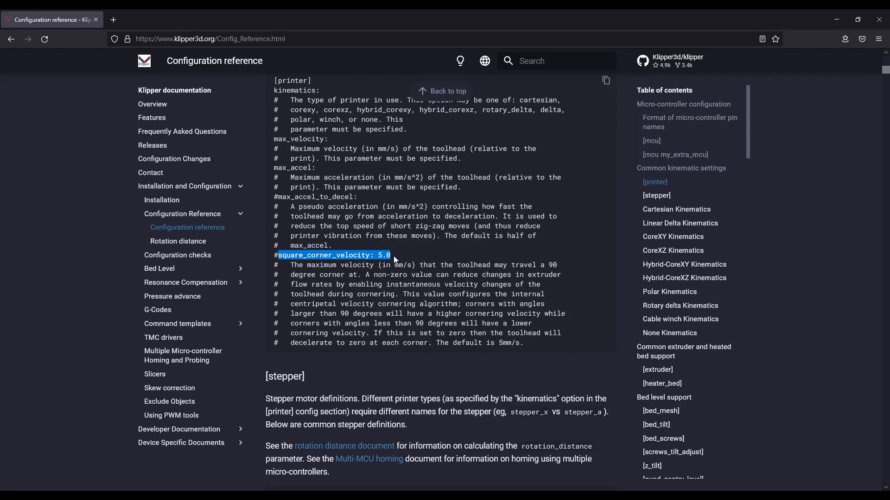
pyautogui.moveTo(291, 265); pyautogui.dragTo(561, 265)
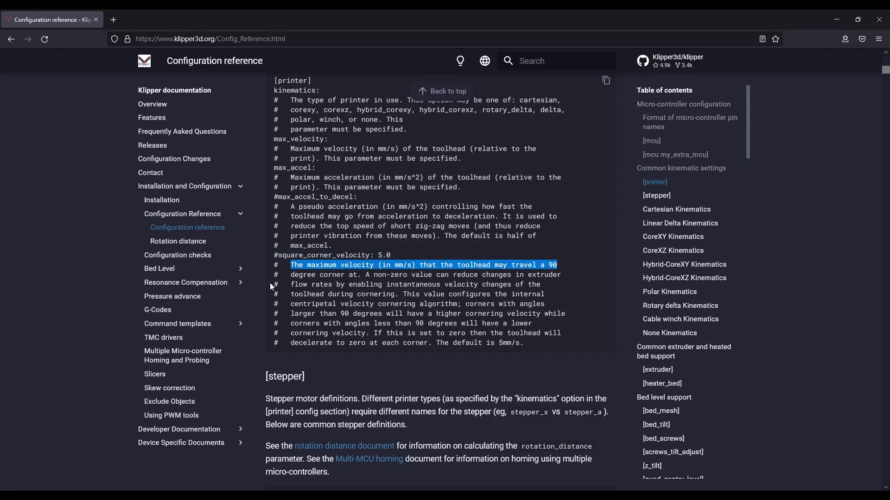
pyautogui.moveTo(291, 274); pyautogui.dragTo(436, 271)
pyautogui.moveTo(467, 274); pyautogui.dragTo(565, 276)
pyautogui.moveTo(291, 284); pyautogui.dragTo(543, 286)
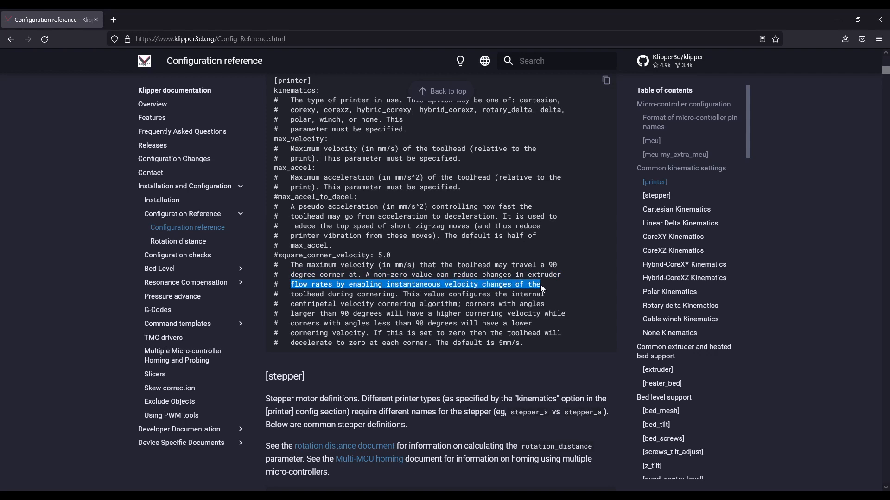
pyautogui.moveTo(291, 295); pyautogui.dragTo(548, 298)
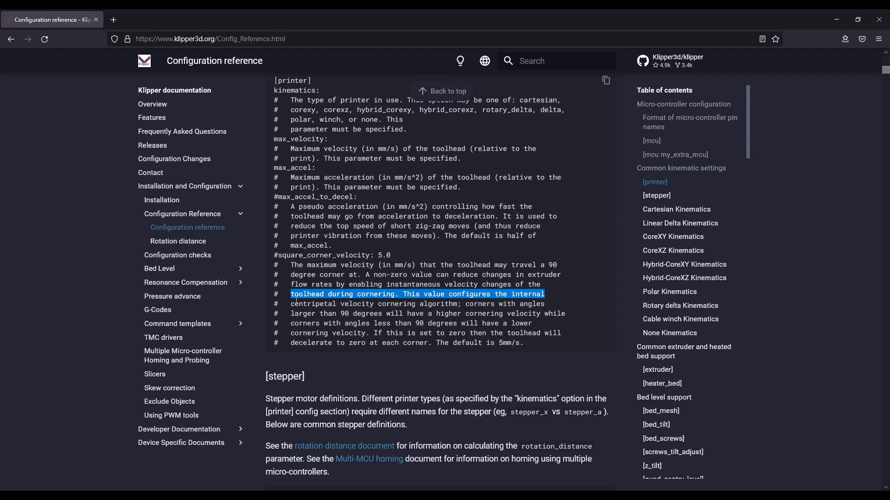
pyautogui.moveTo(292, 304); pyautogui.dragTo(545, 306)
pyautogui.moveTo(291, 313); pyautogui.dragTo(566, 314)
pyautogui.moveTo(290, 324); pyautogui.dragTo(533, 326)
pyautogui.moveTo(291, 333); pyautogui.dragTo(557, 332)
pyautogui.moveTo(293, 343); pyautogui.dragTo(524, 343)
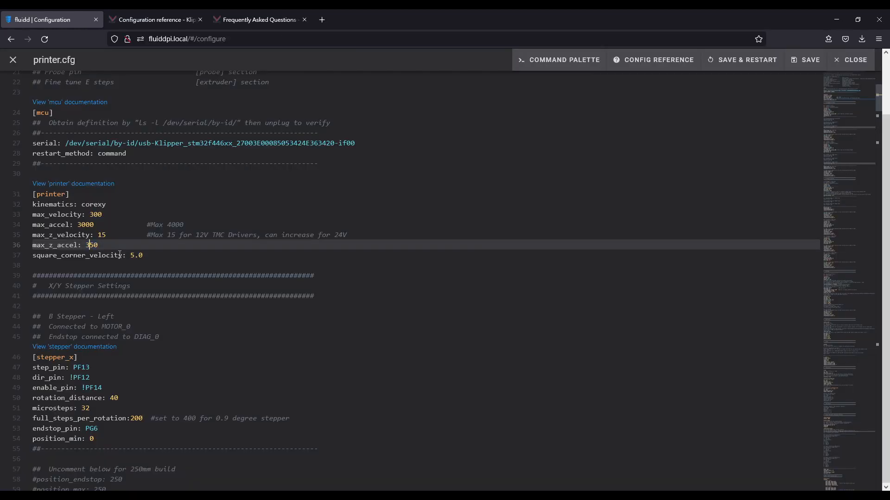
# Examine the X/Y Stepper Settings comments in printer.cfg describing the B stepper's position, motor connection and endstop connection.
pyautogui.click(119, 254)
pyautogui.scroll(-3, 84, 261)
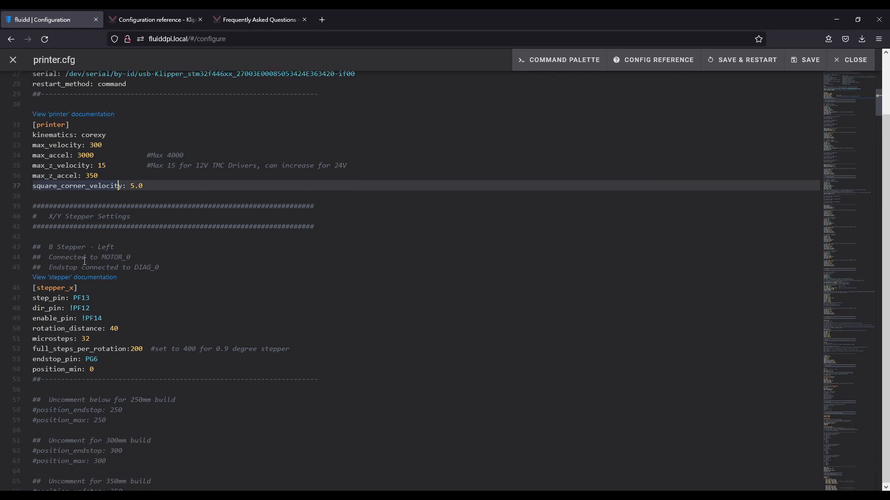
pyautogui.click(78, 226)
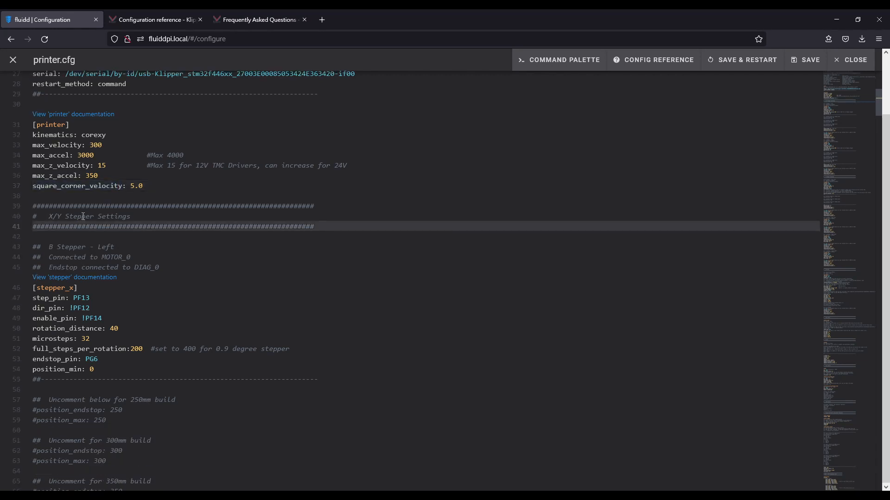
pyautogui.click(82, 216)
pyautogui.click(95, 251)
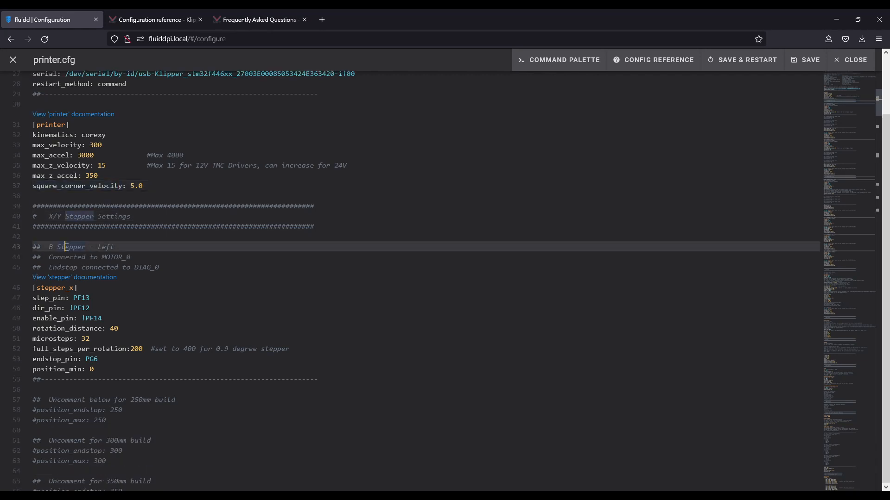
pyautogui.moveTo(49, 247); pyautogui.dragTo(115, 247)
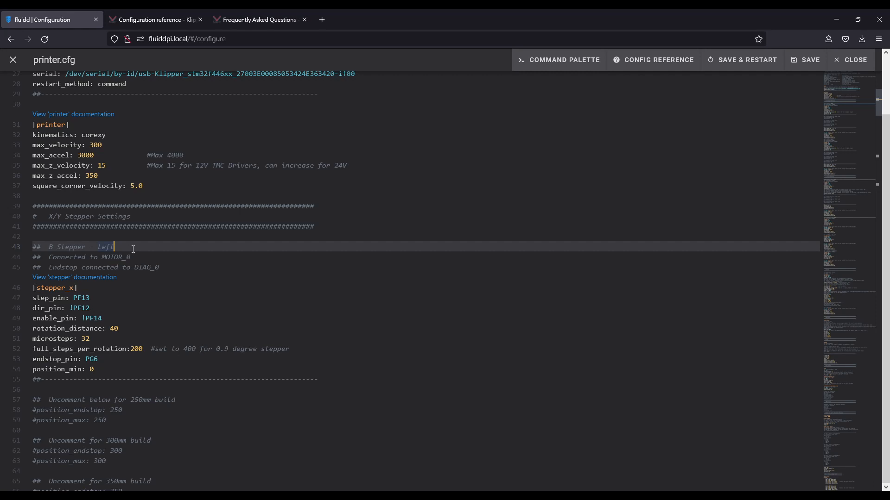
pyautogui.click(114, 257)
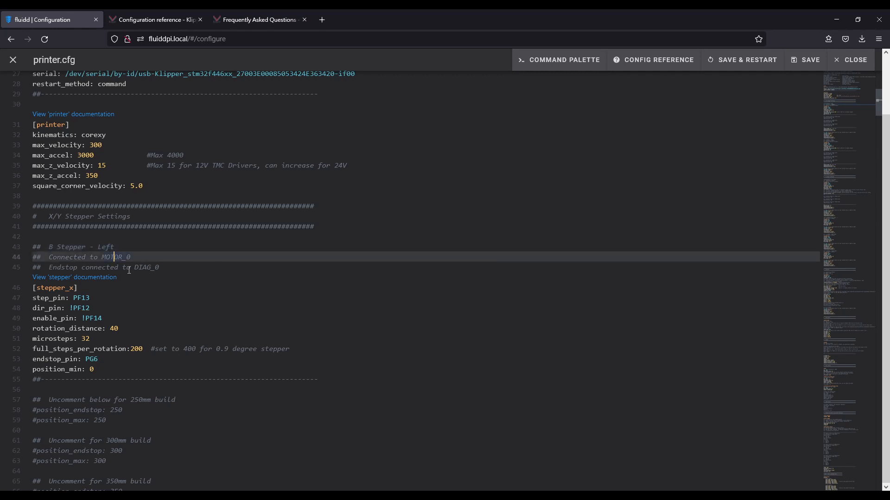
pyautogui.click(128, 268)
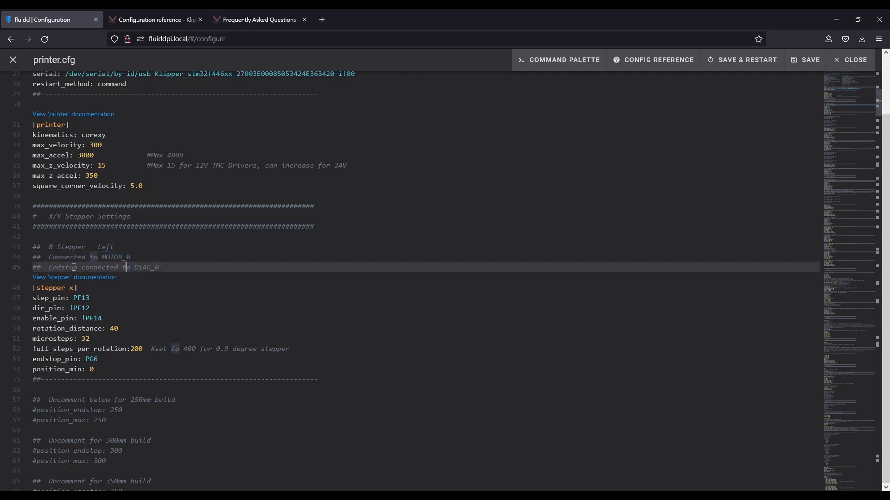
pyautogui.doubleClick(111, 256)
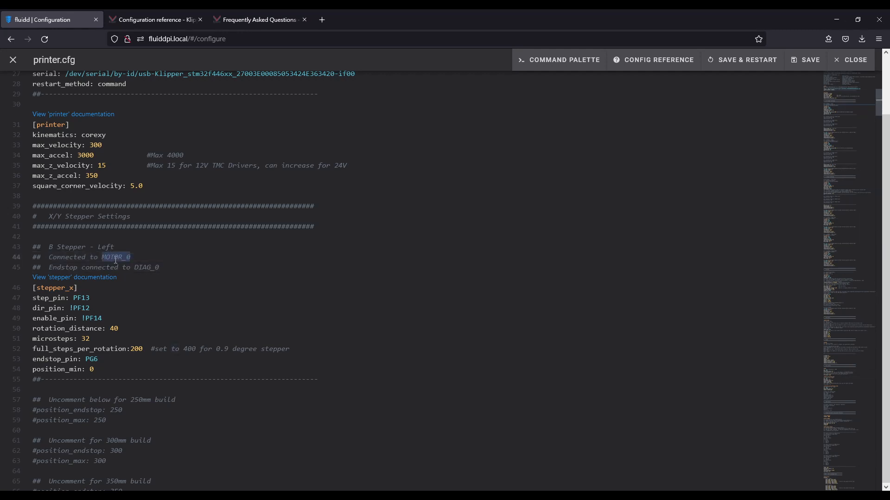